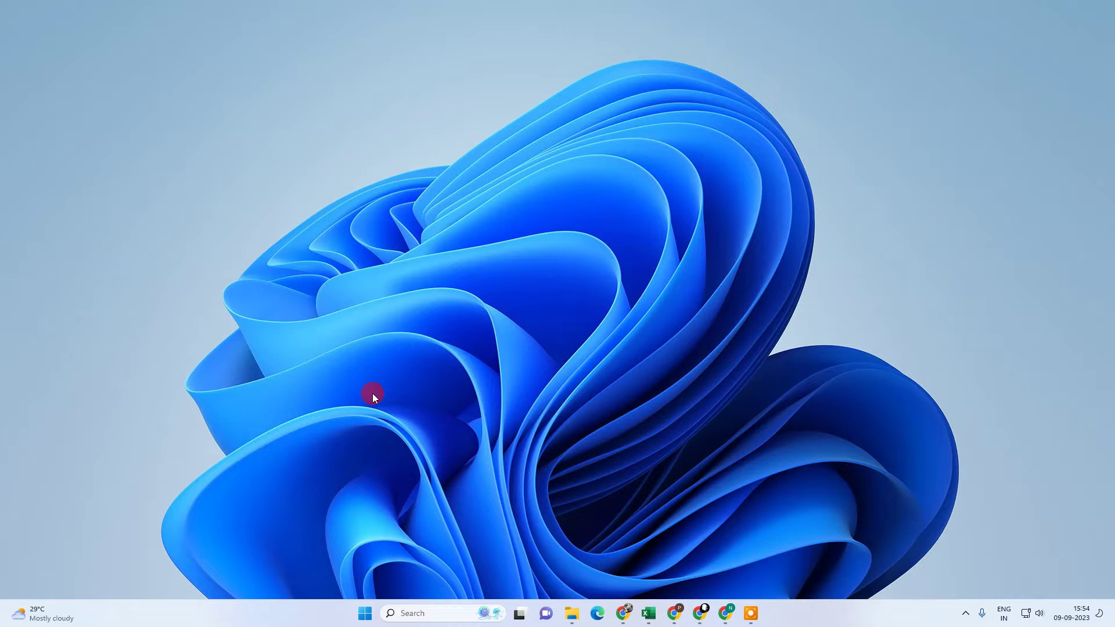
# Refresh the Windows desktop twice from its right-click menu
pyautogui.rightClick(543, 117)
pyautogui.click(629, 174)
pyautogui.rightClick(626, 172)
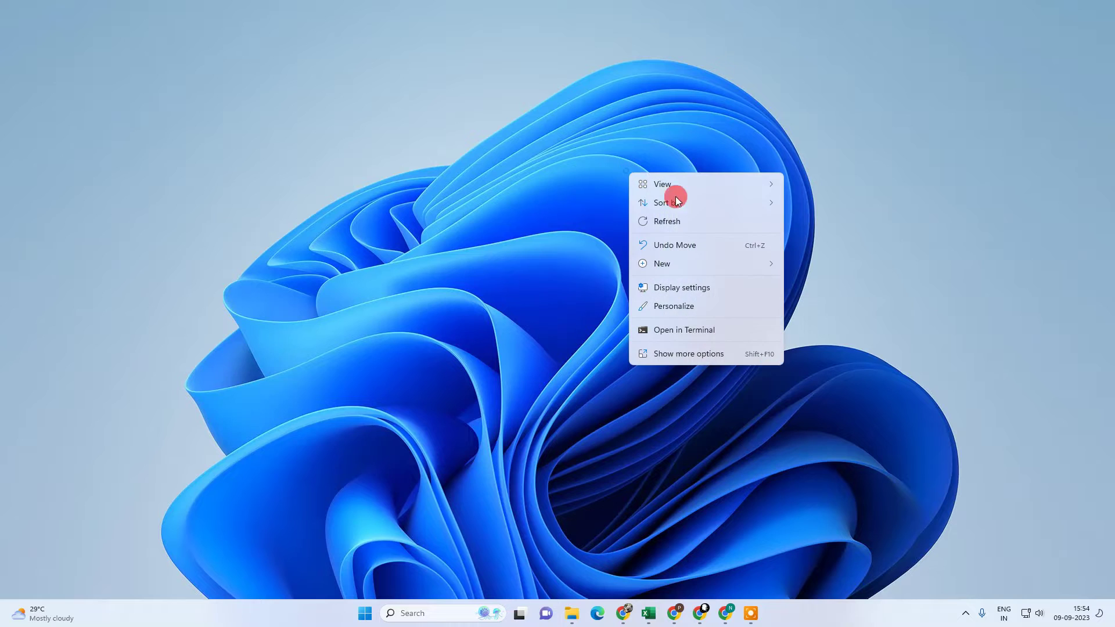
pyautogui.click(700, 221)
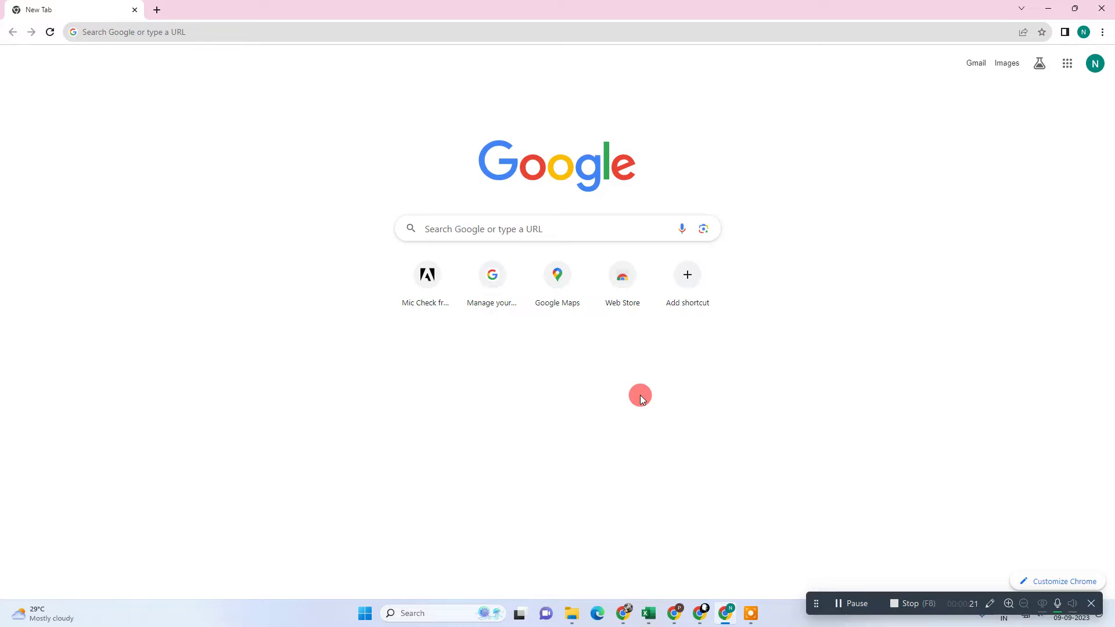
pyautogui.click(1095, 63)
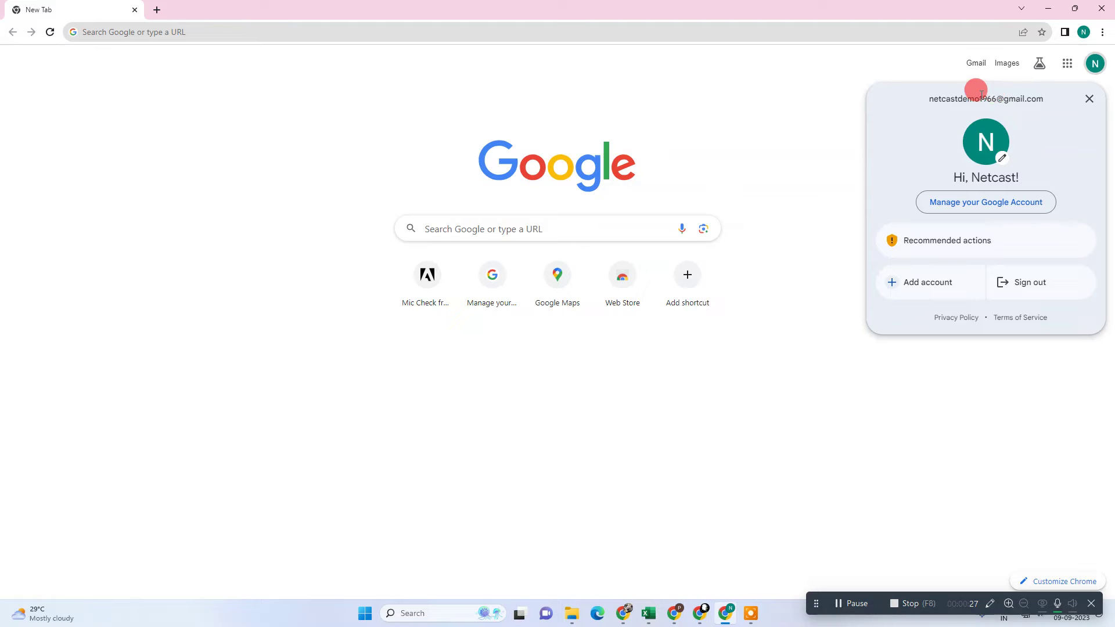
pyautogui.click(752, 80)
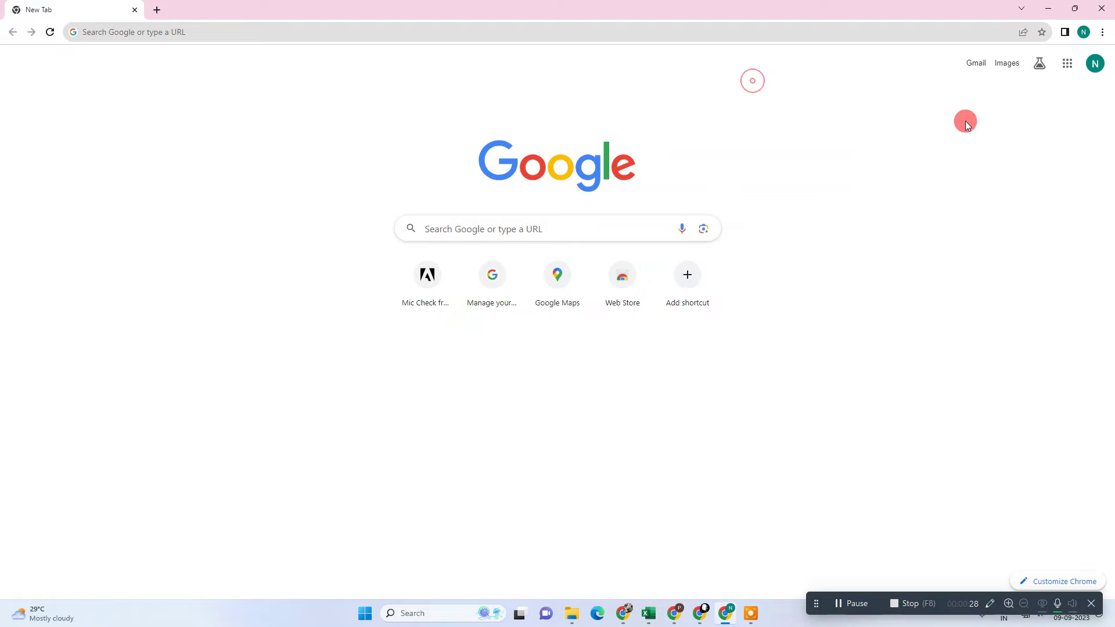
pyautogui.click(451, 229)
pyautogui.write('my')
# Search 'my business' and open the first business in Business Profile Manager
pyautogui.click(490, 280)
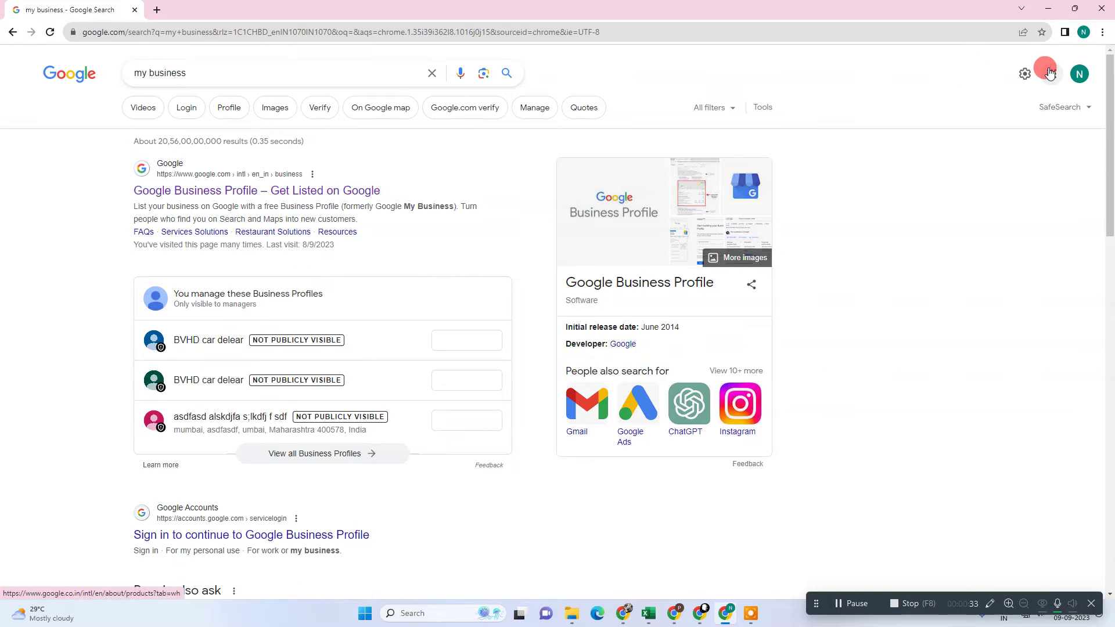
pyautogui.click(1052, 73)
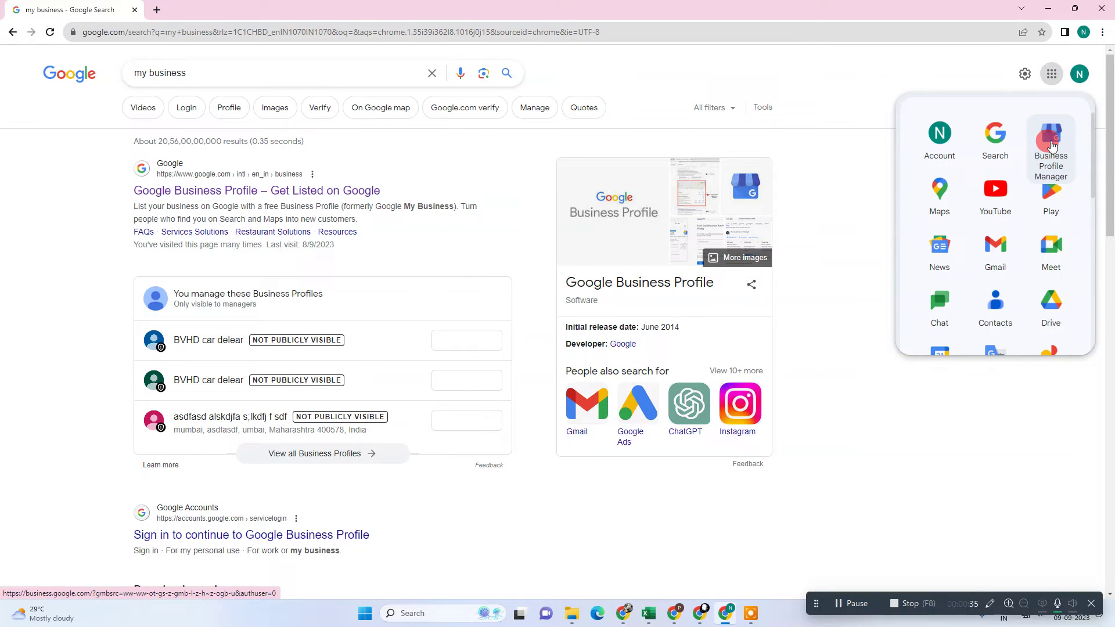
pyautogui.click(1050, 141)
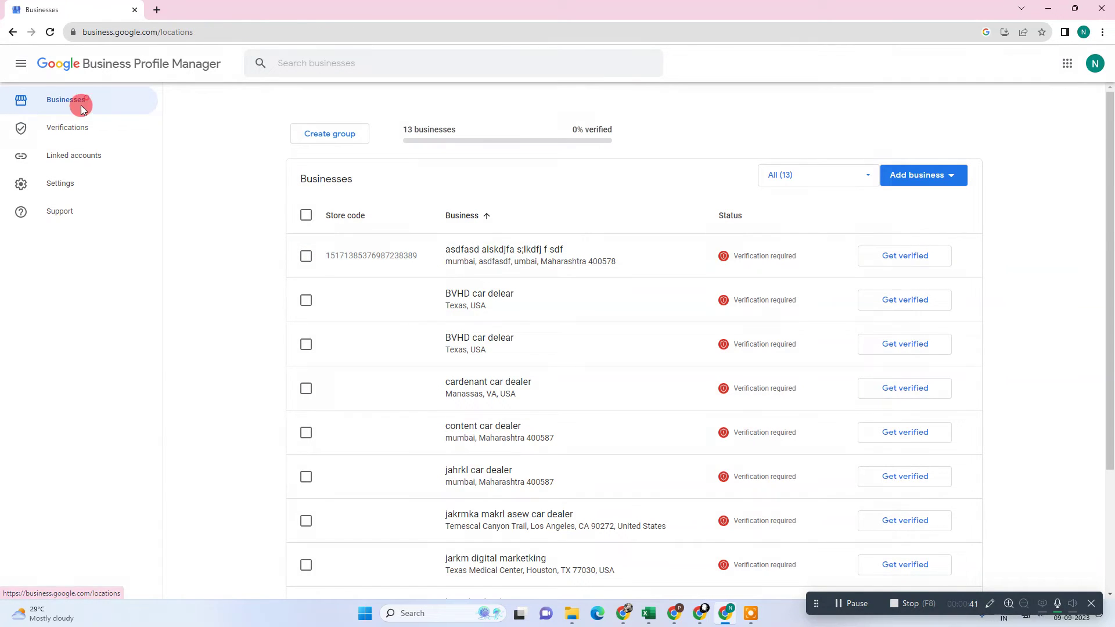
pyautogui.scroll(-1, 497, 262)
pyautogui.click(491, 206)
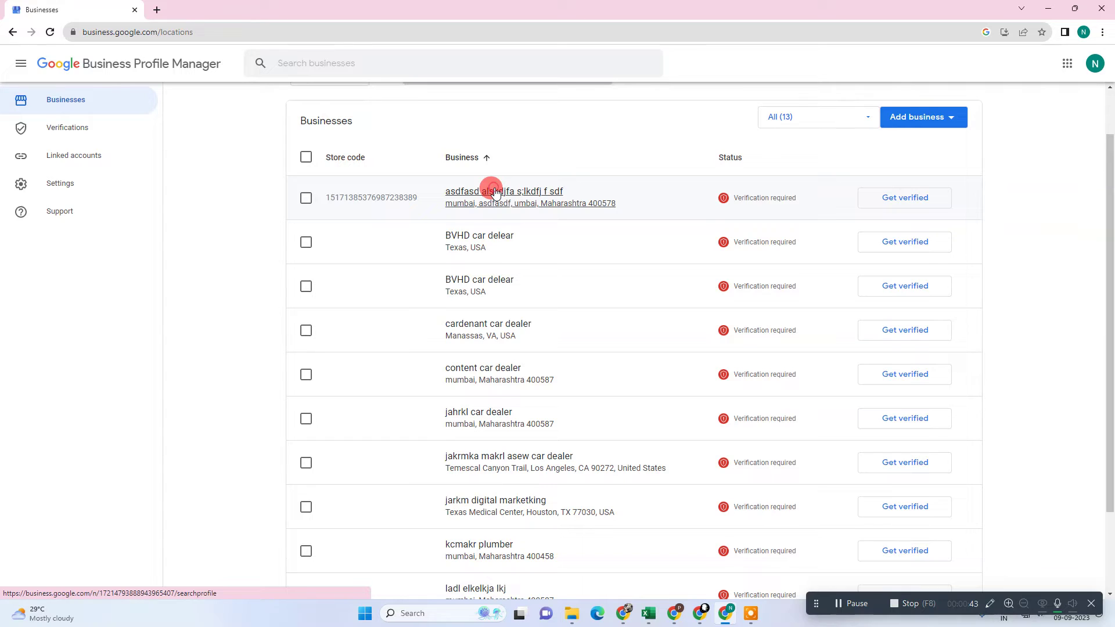
# In a new tab, rerun the 'my business' search and view the first BVHD car delear profile
pyautogui.click(159, 9)
pyautogui.write('my')
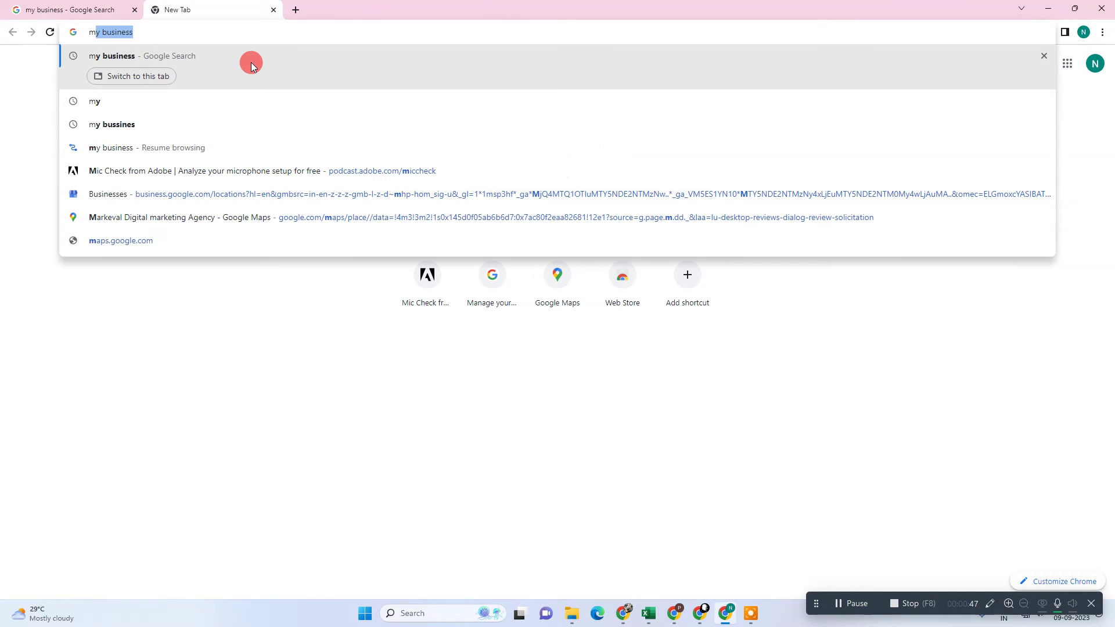
pyautogui.click(169, 74)
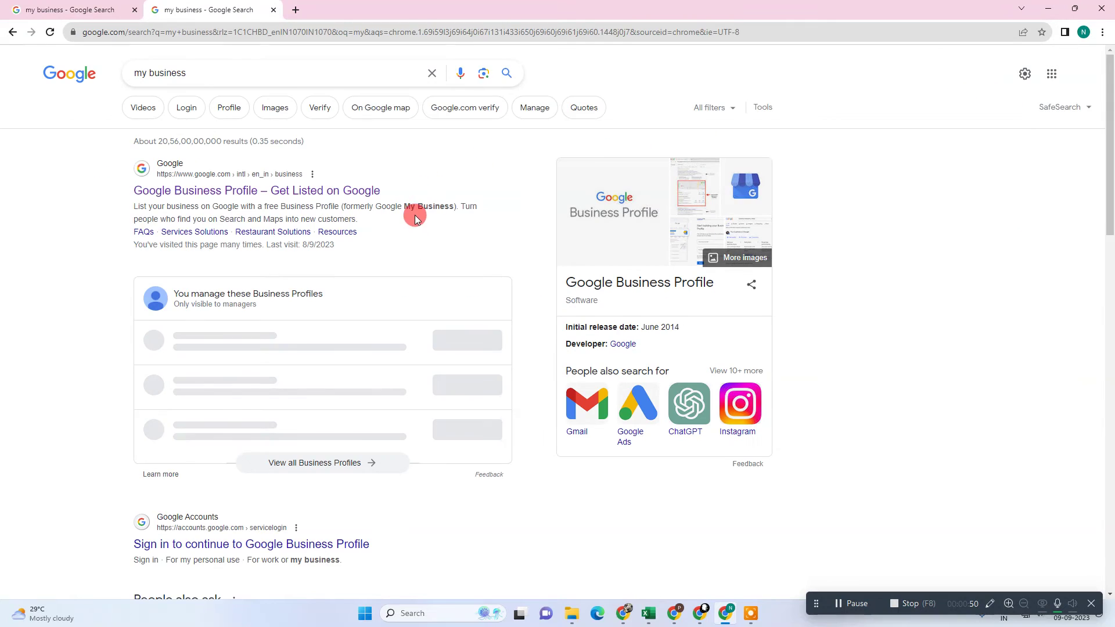
pyautogui.scroll(-2, 326, 222)
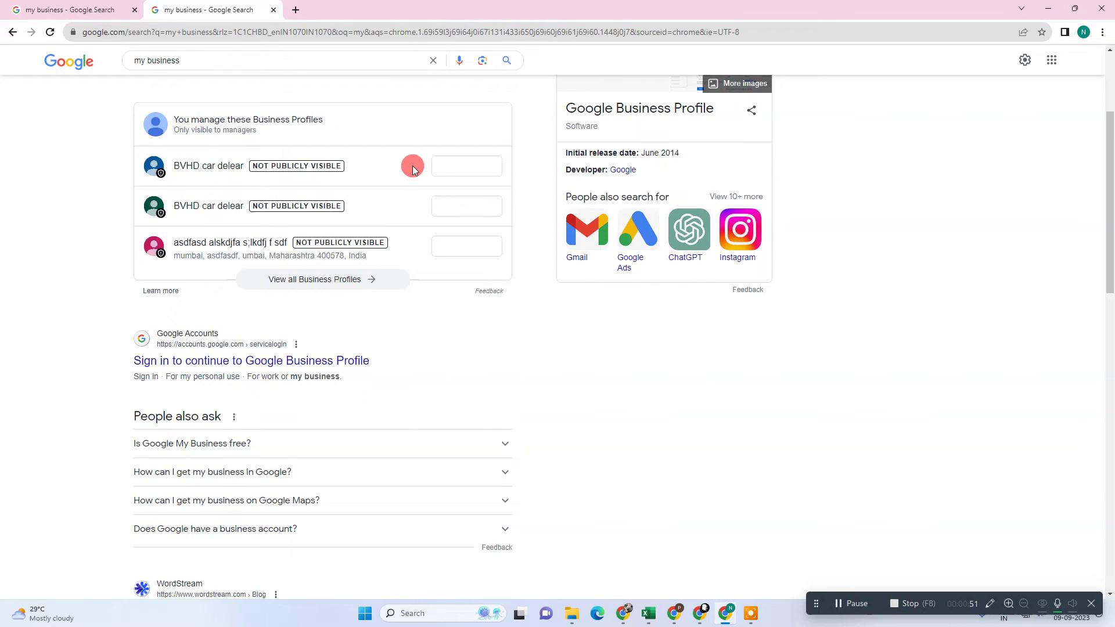
pyautogui.scroll(1, 340, 209)
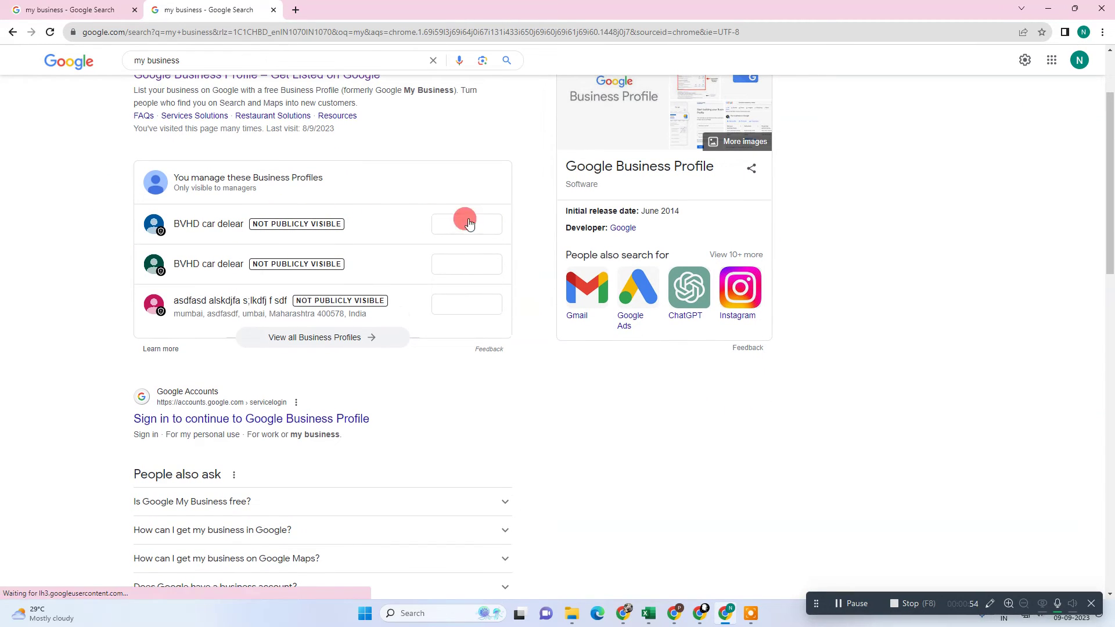
pyautogui.click(482, 226)
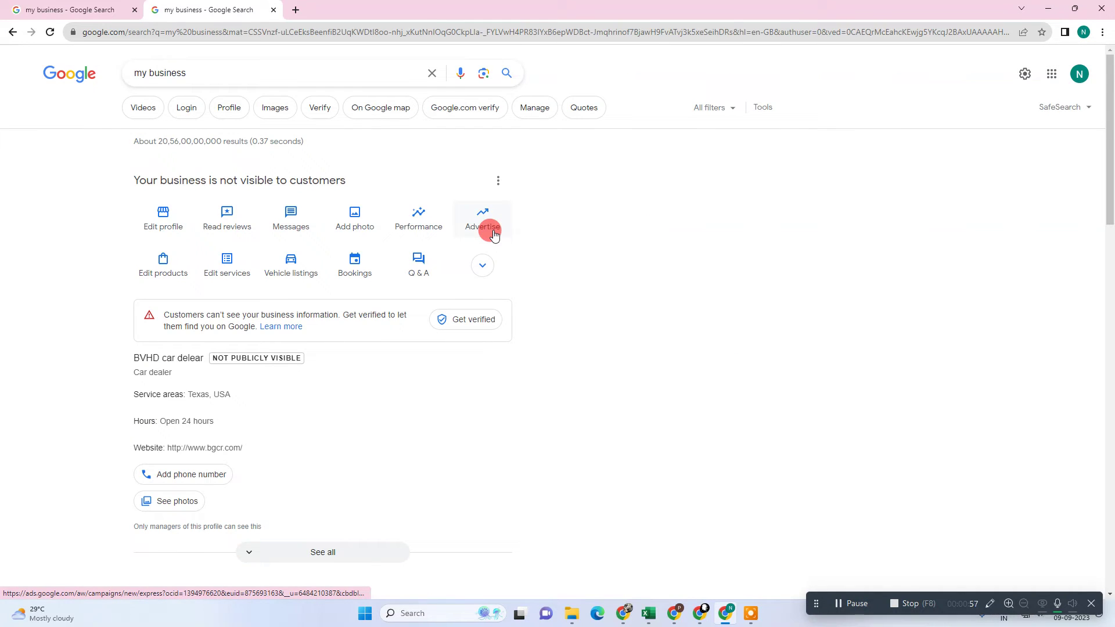
# Empty the Primary phone field in the BVHD profile's contact info, save, and close the editor
pyautogui.click(178, 224)
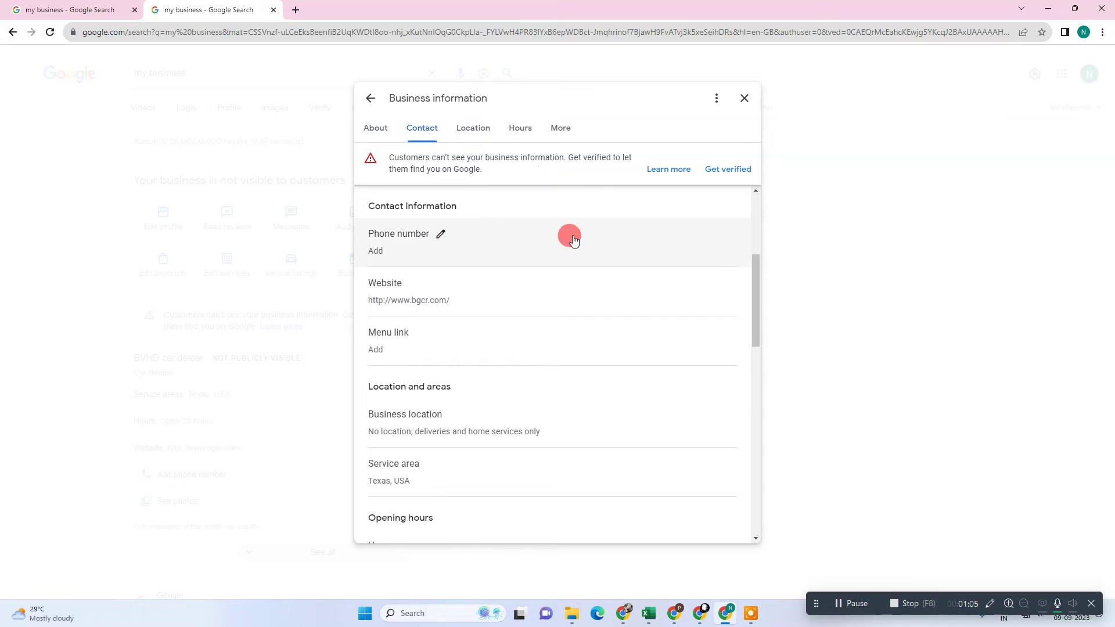
pyautogui.click(442, 235)
pyautogui.click(481, 284)
pyautogui.hotkey('ctrl', 'v')
pyautogui.hotkey('ctrl', 'z')
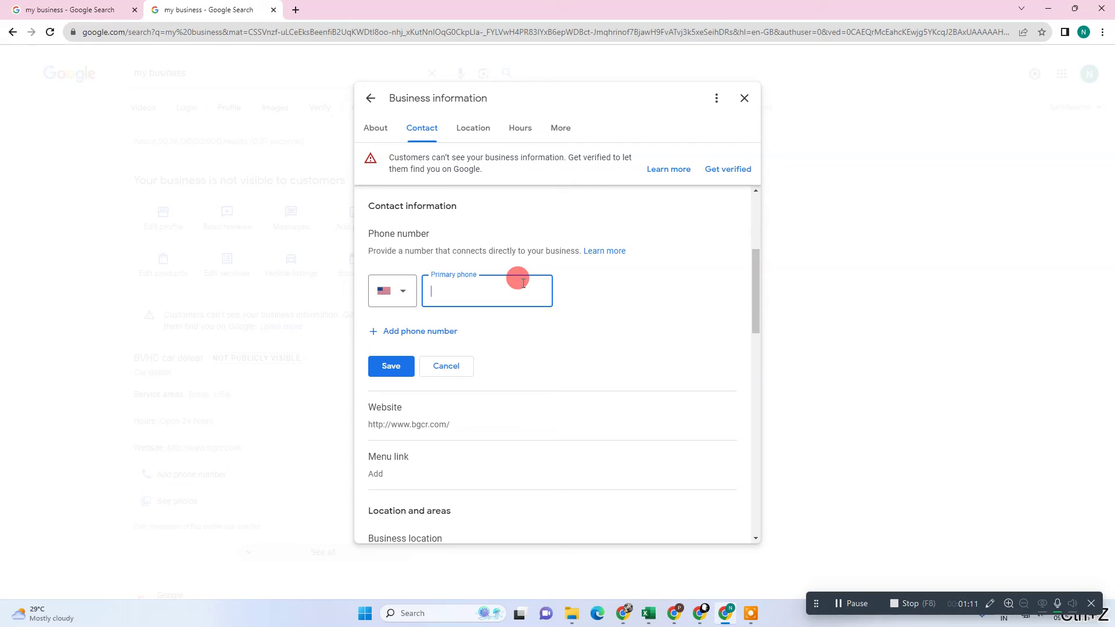
pyautogui.write('4654')
pyautogui.moveTo(505, 275); pyautogui.dragTo(285, 281)
pyautogui.press('BackSpace')
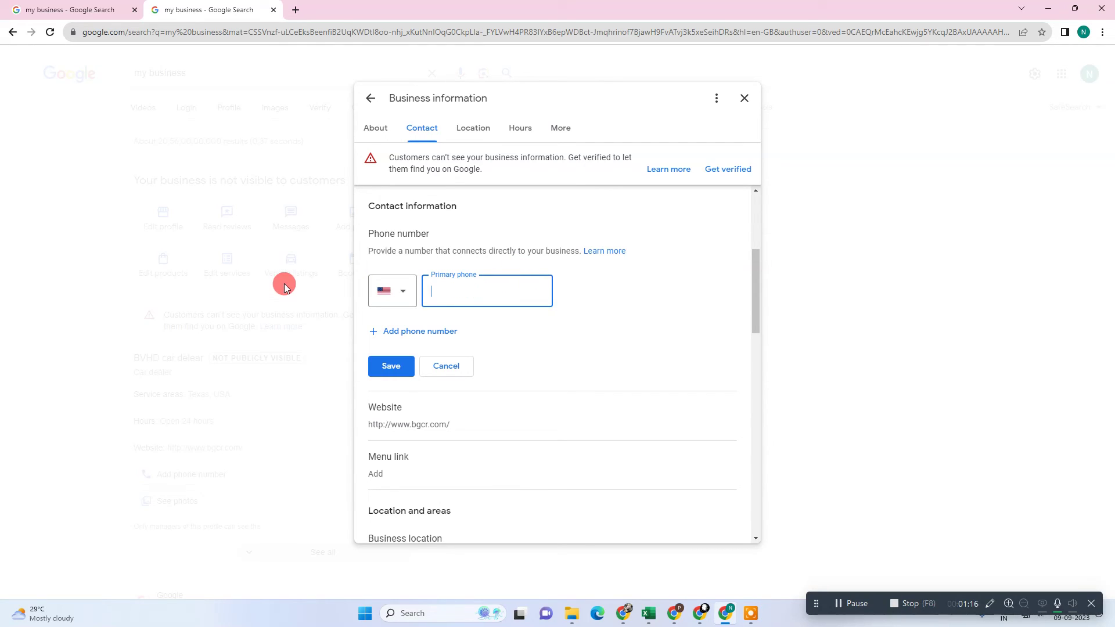
pyautogui.click(379, 365)
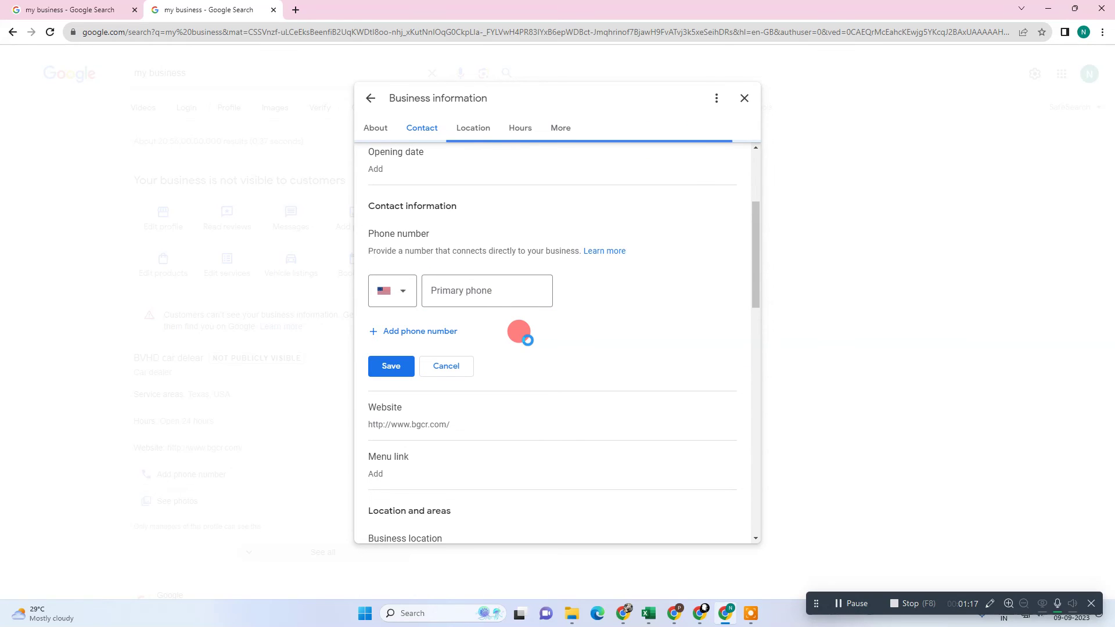
pyautogui.click(742, 99)
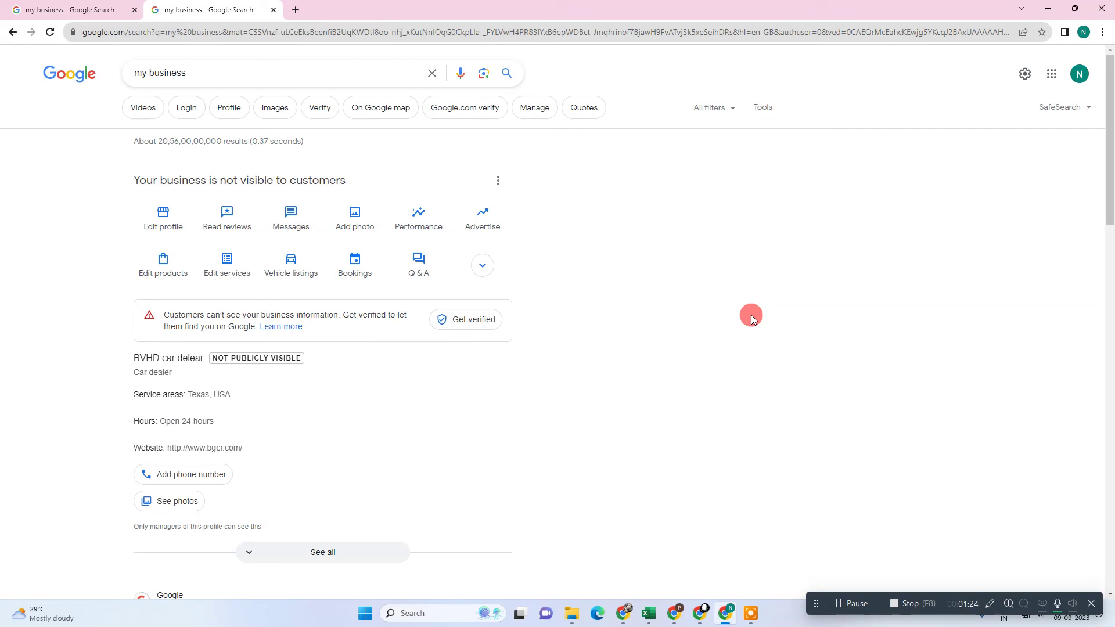
# Hide all windows with Win+D to show the desktop
pyautogui.press('super+d')
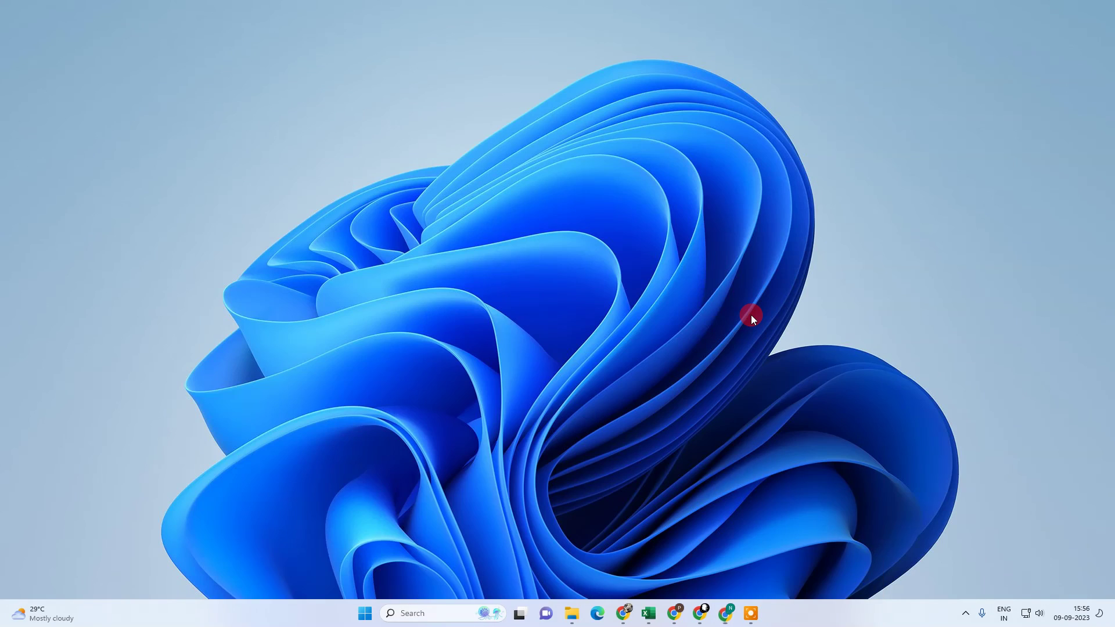